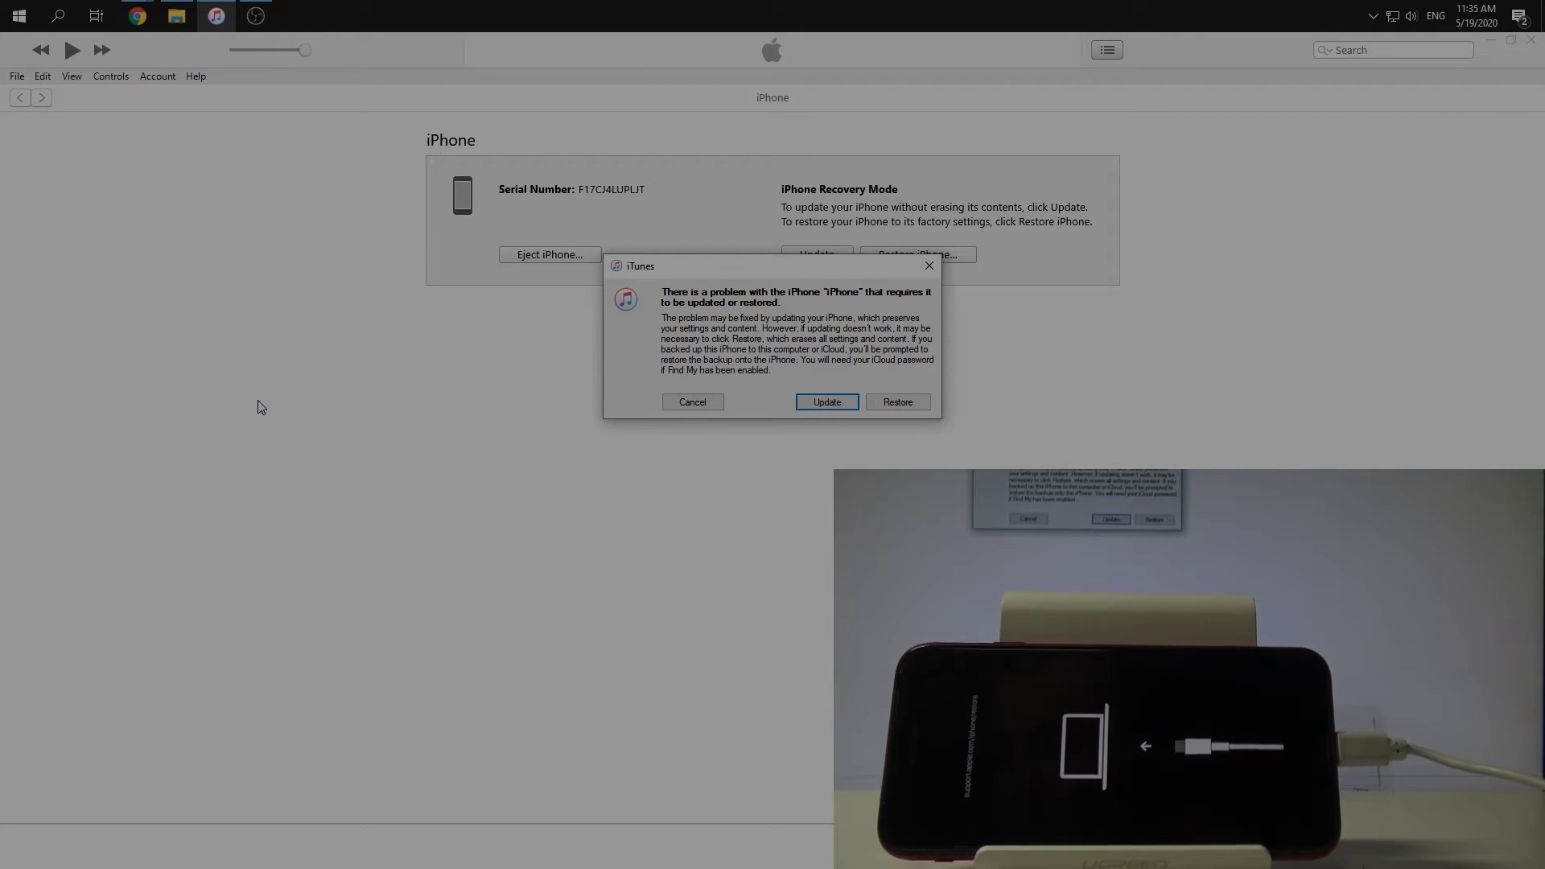
Choose Restore in recovery mode and confirm Restore and Update to erase the iPhone to factory settings.
left_click(875, 408)
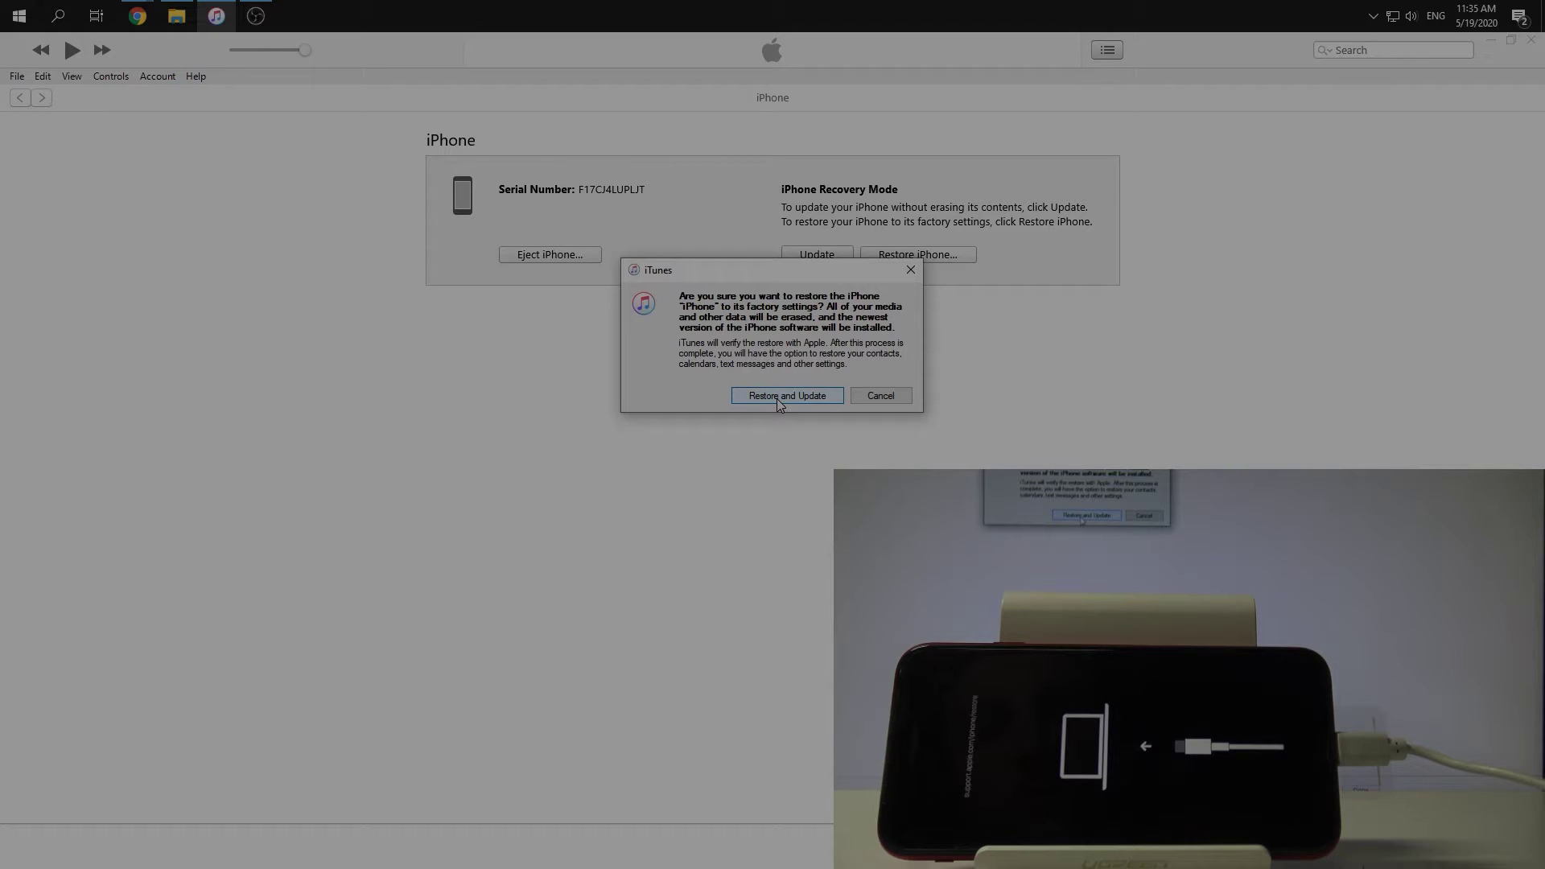
left_click(777, 401)
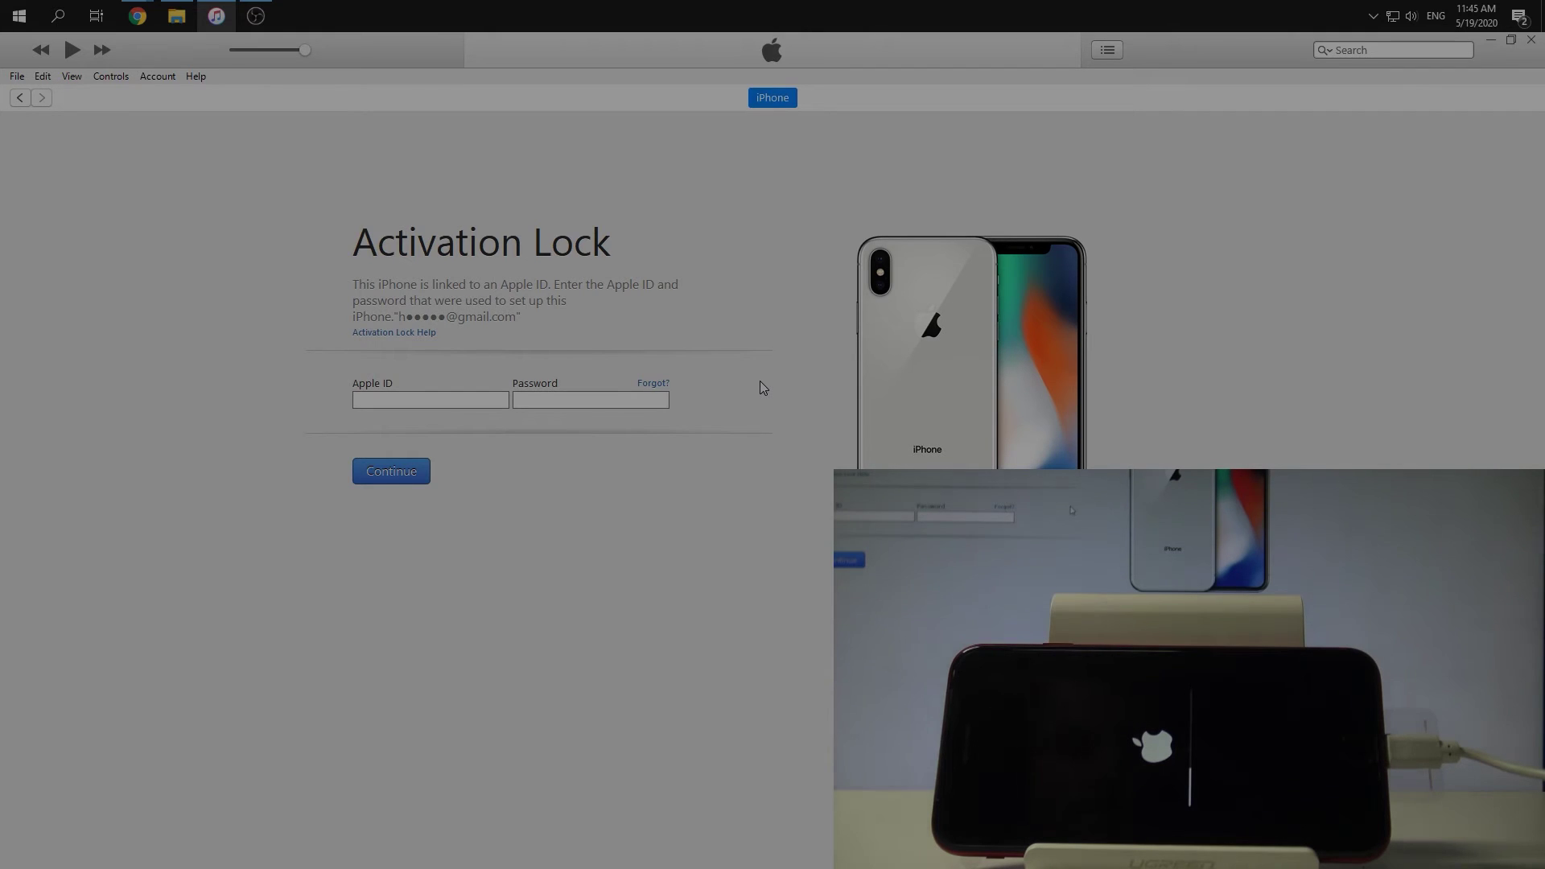
Enter the linked Apple ID e-mail and its password on the Activation Lock page and submit.
left_click(440, 399)
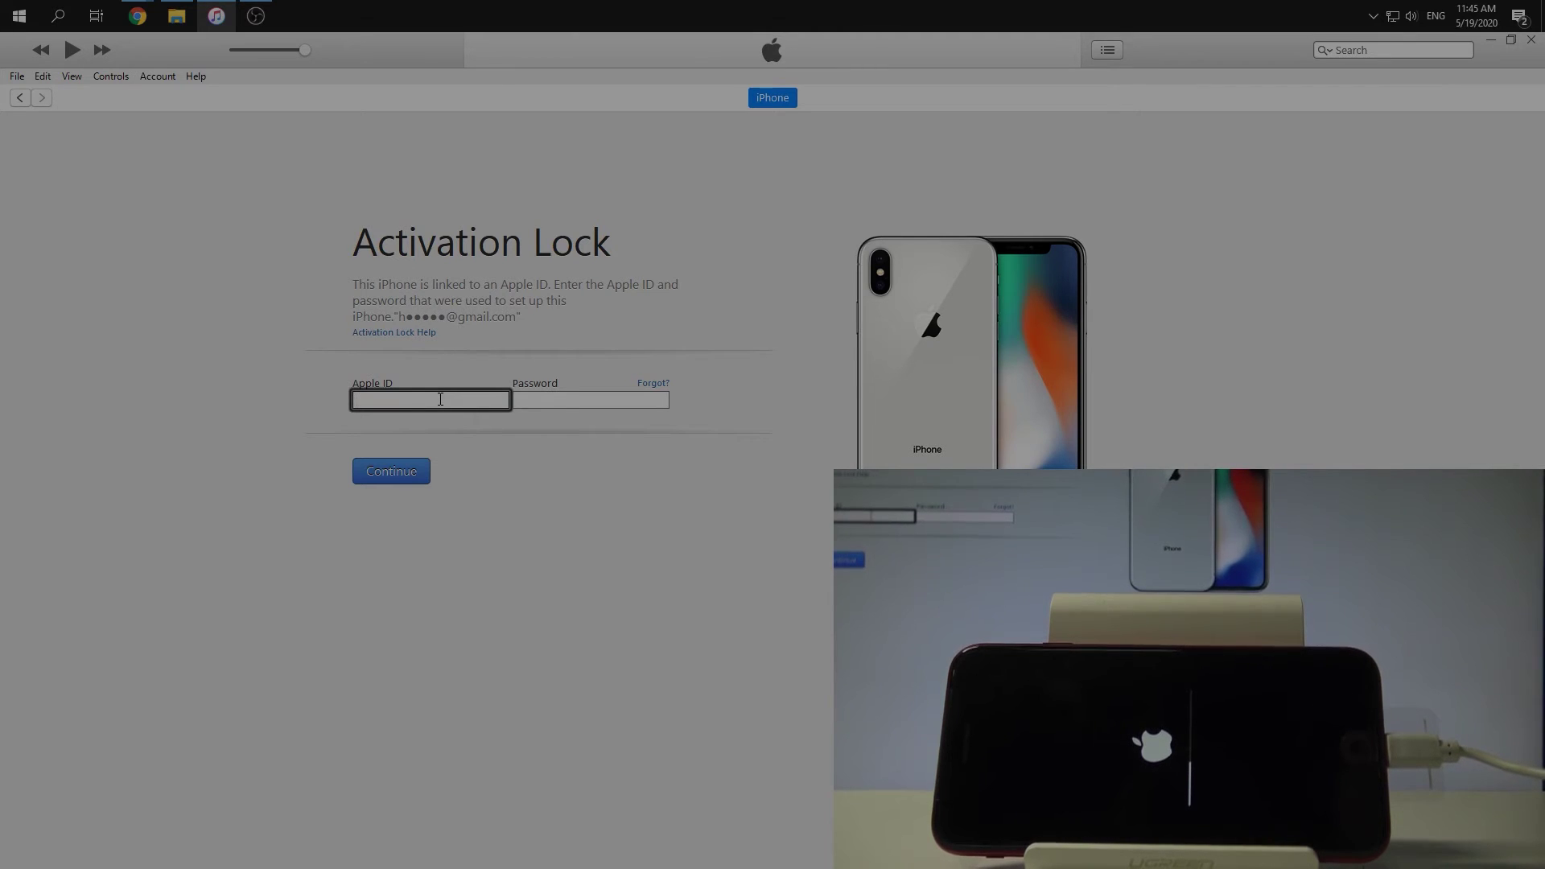
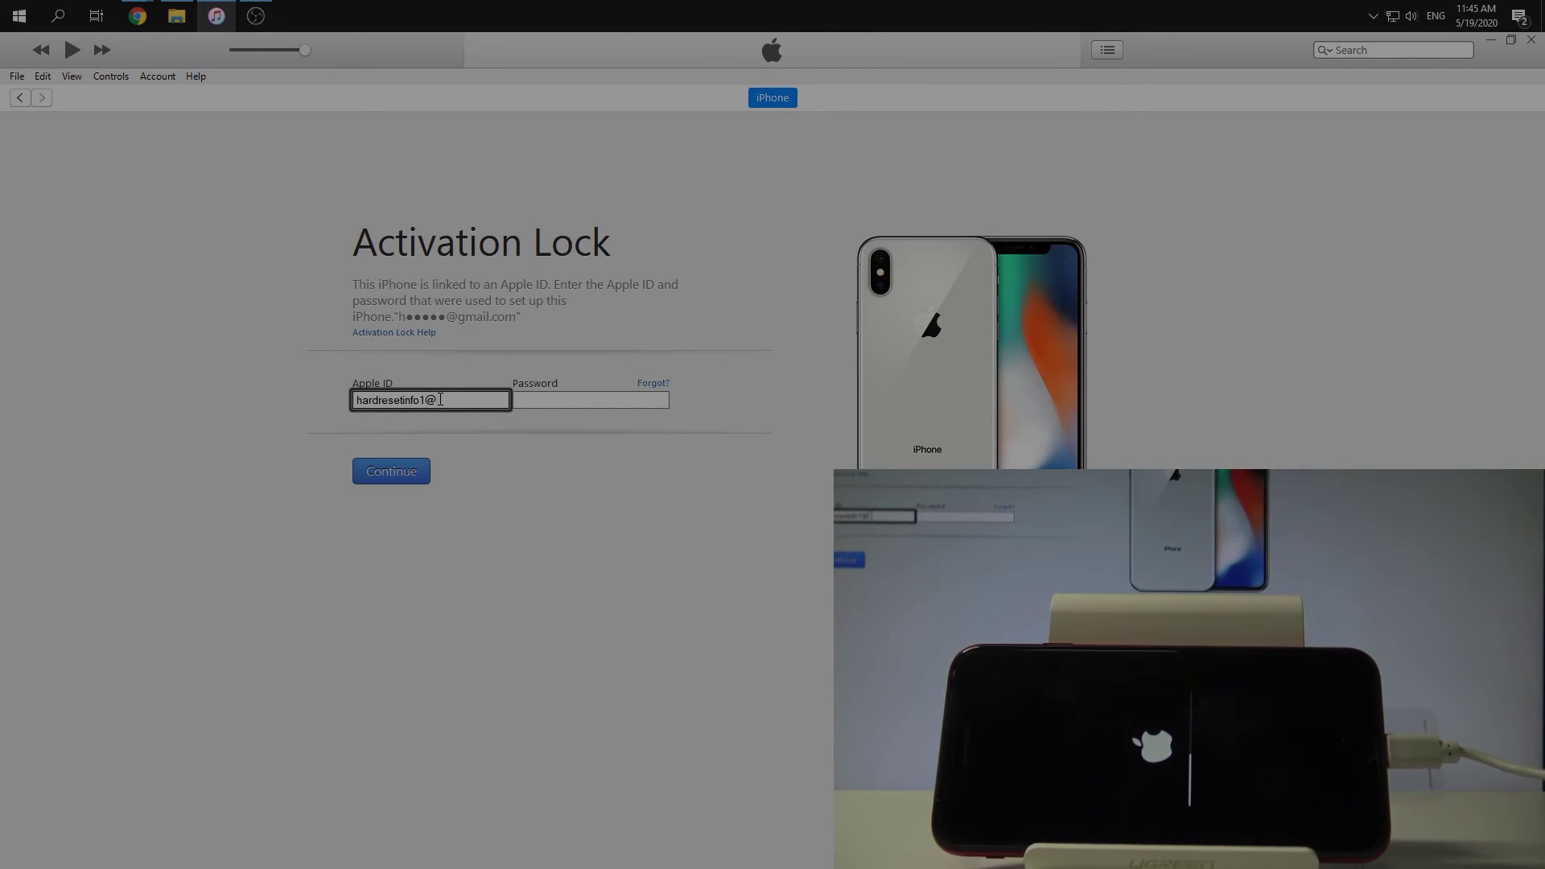
key("Tab")
type("•••••••••")
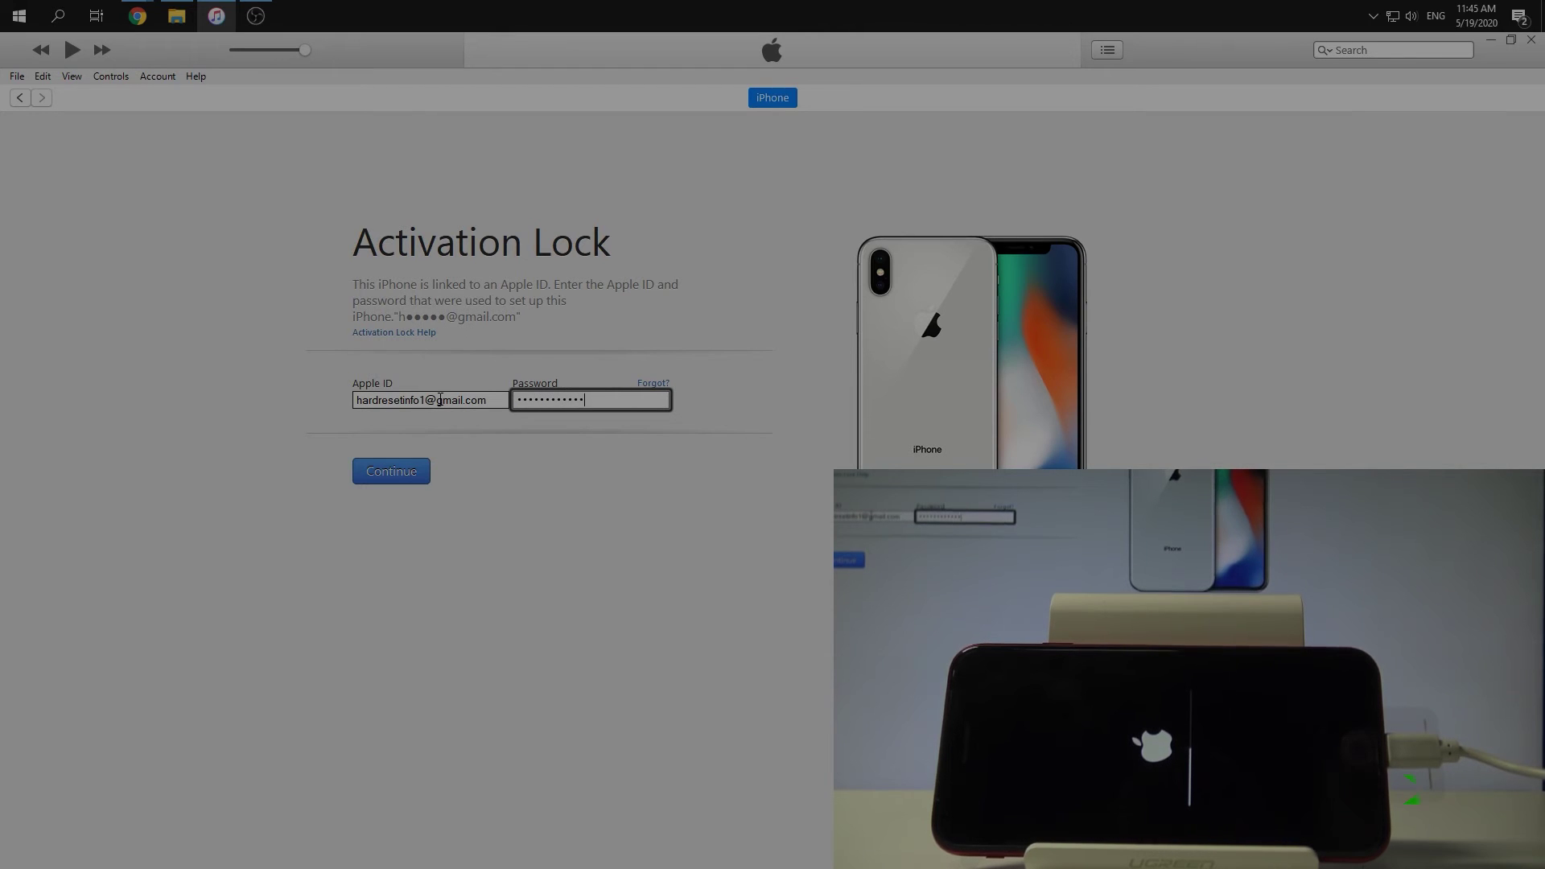
key("Return")
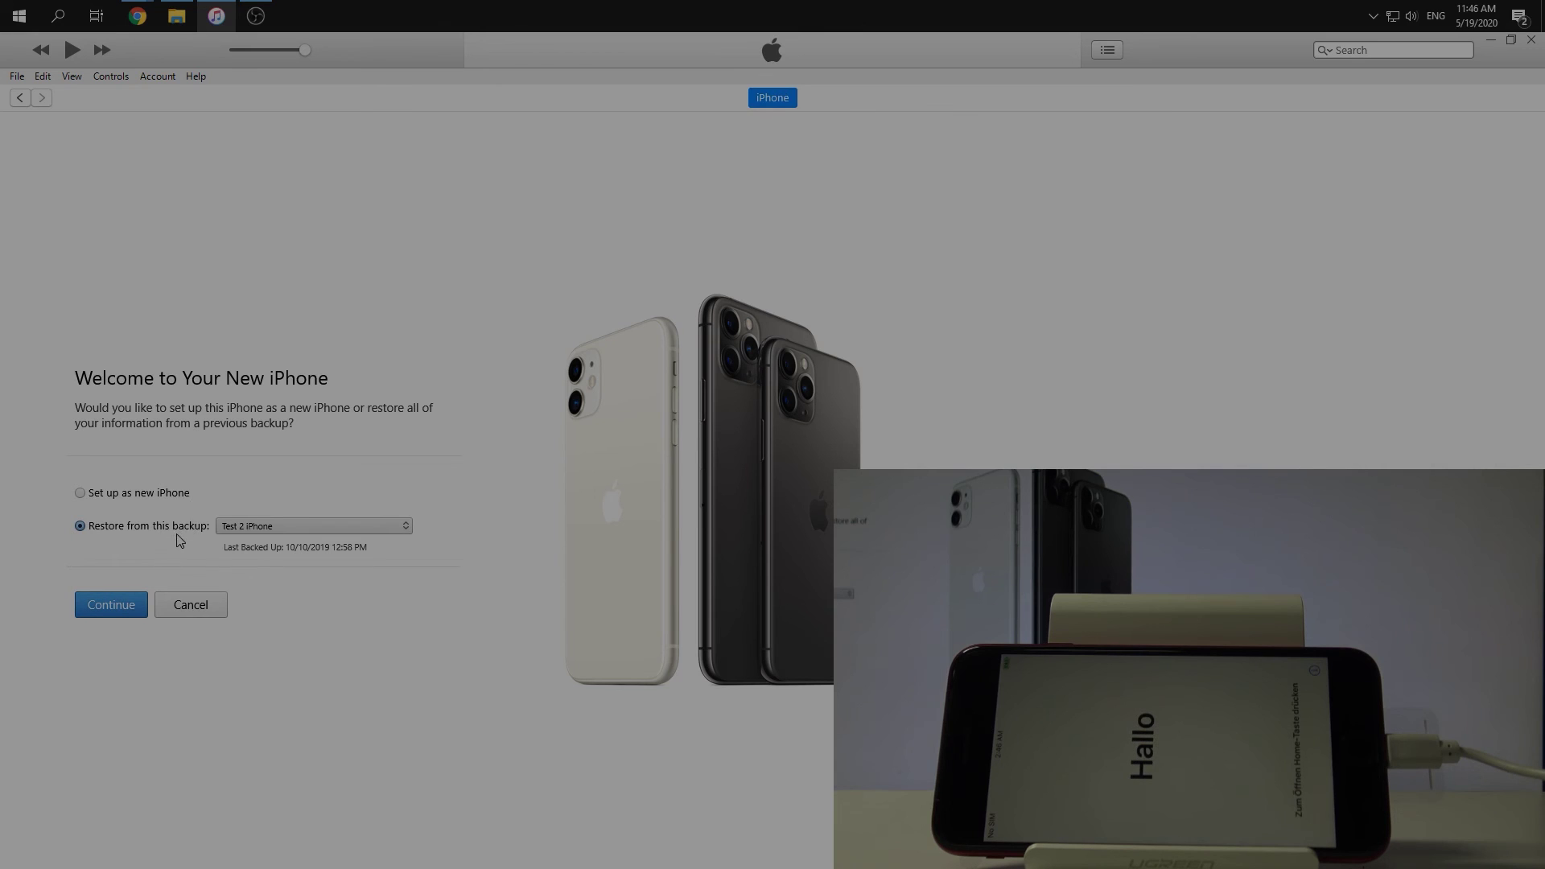
Choose Set up as new iPhone, continue, and Get Started to reach the iPhone SE summary.
left_click(155, 495)
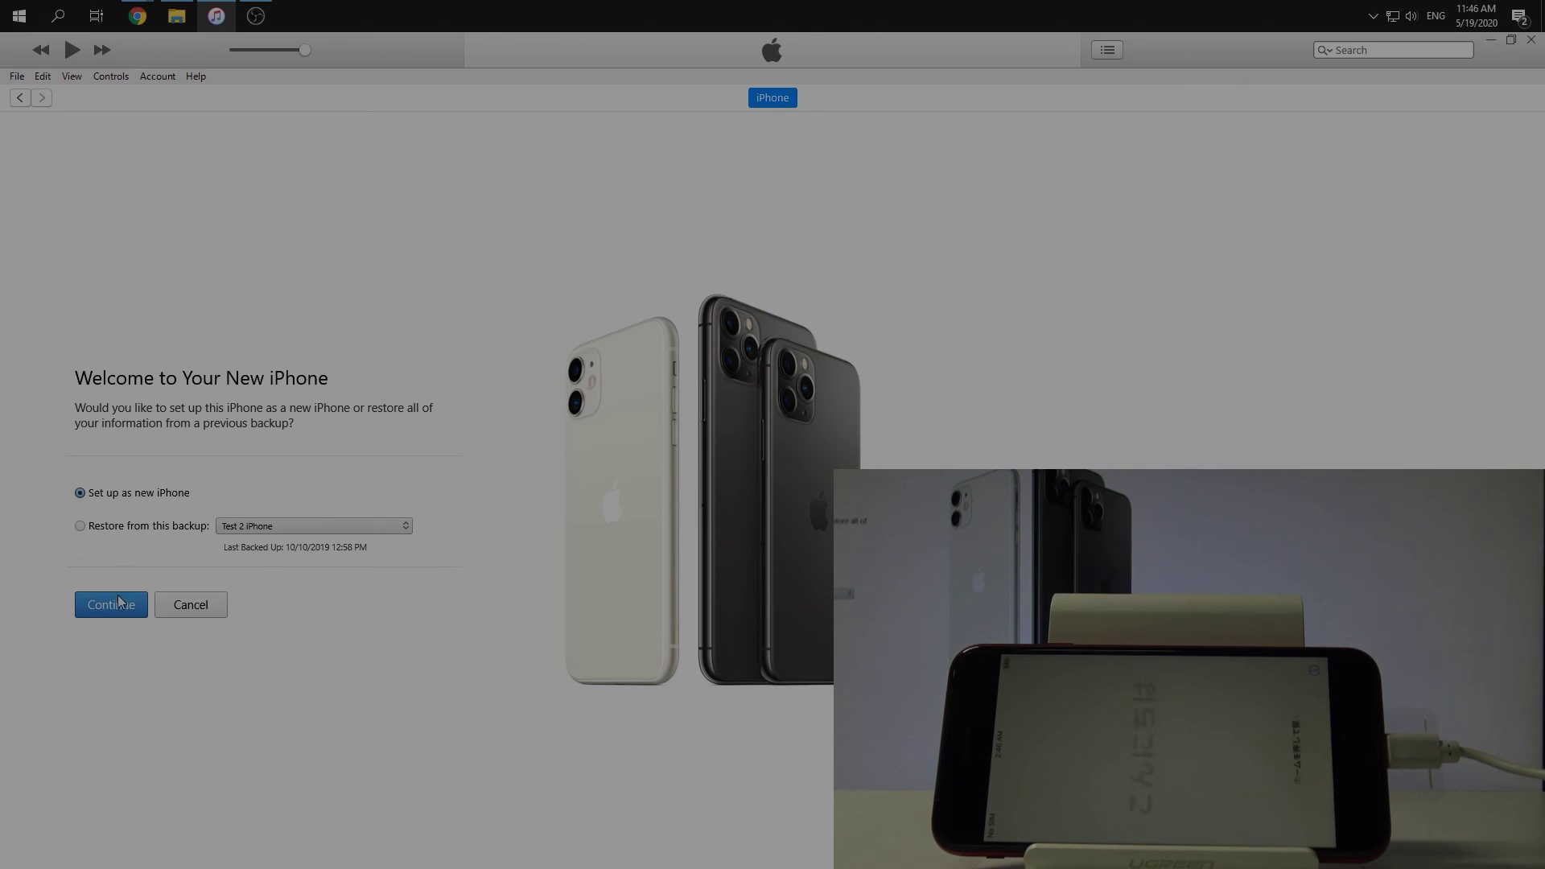
left_click(117, 609)
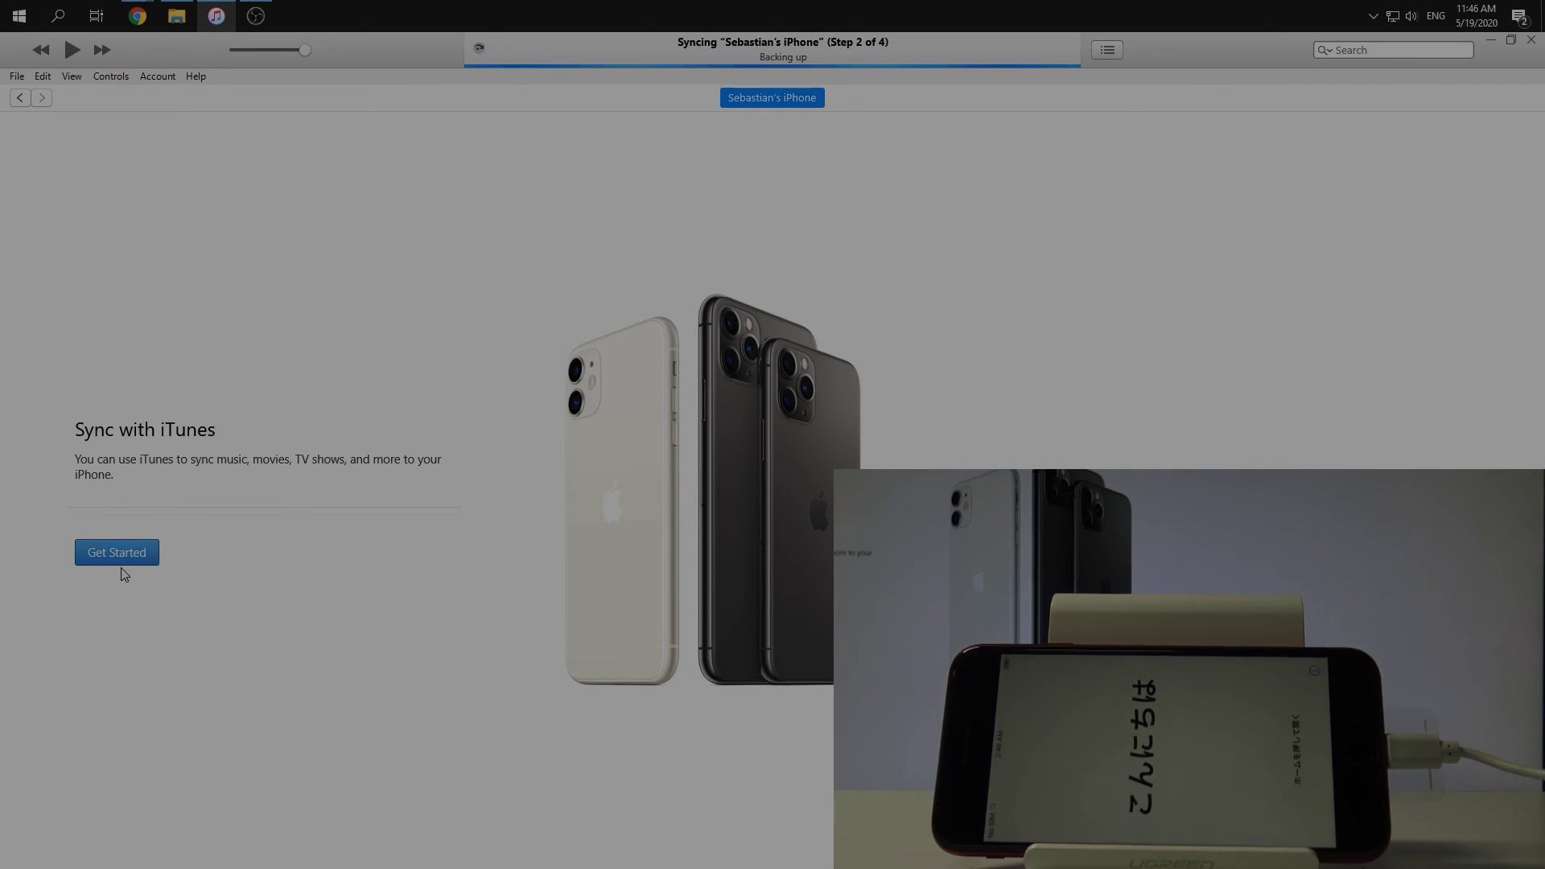
left_click(118, 562)
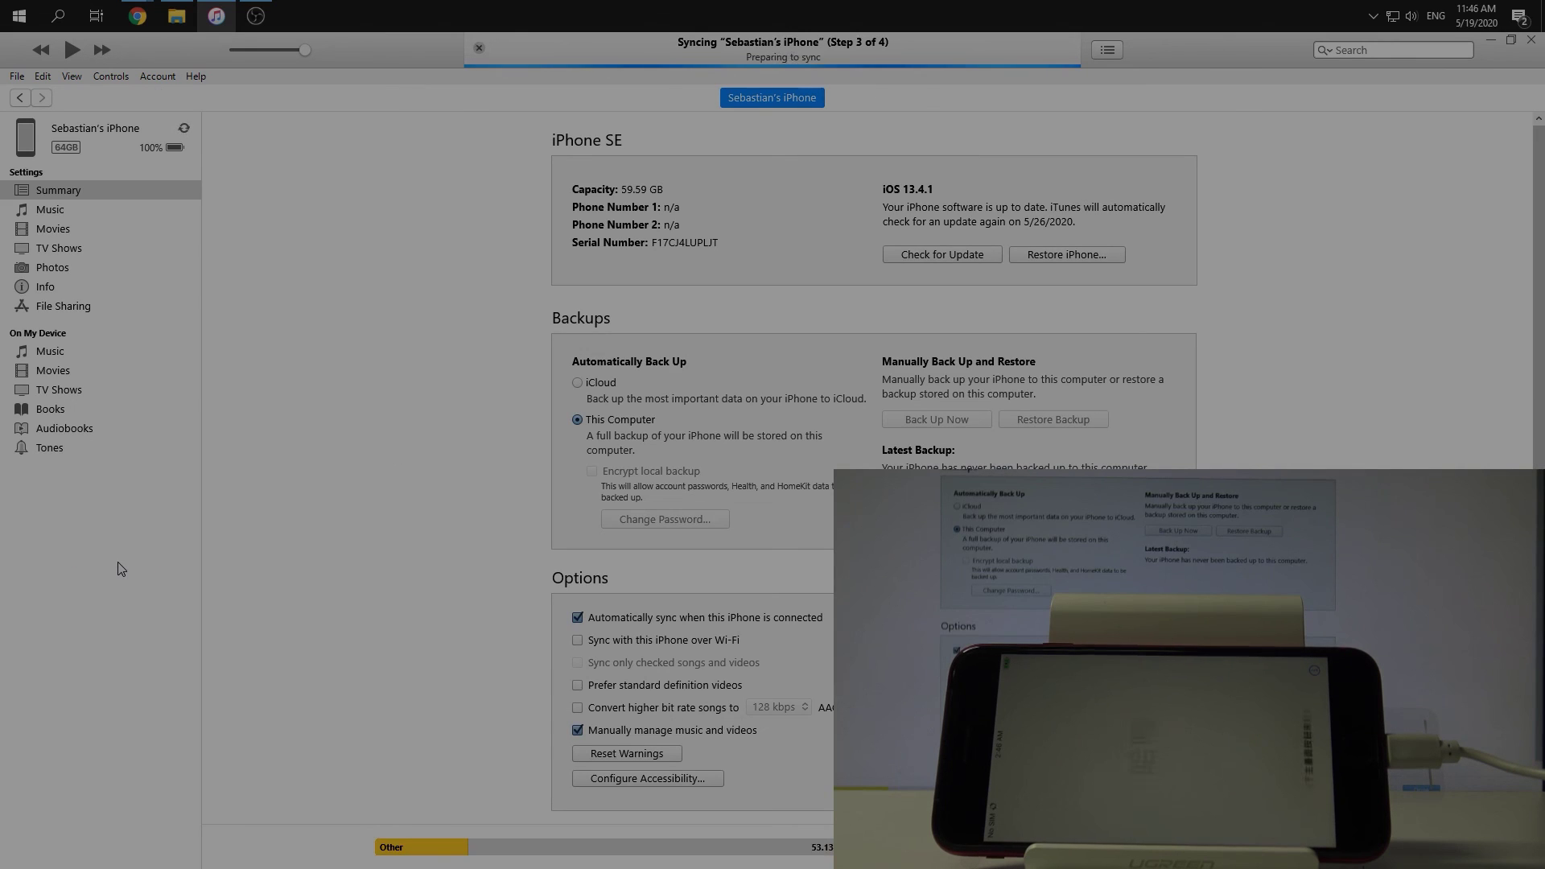